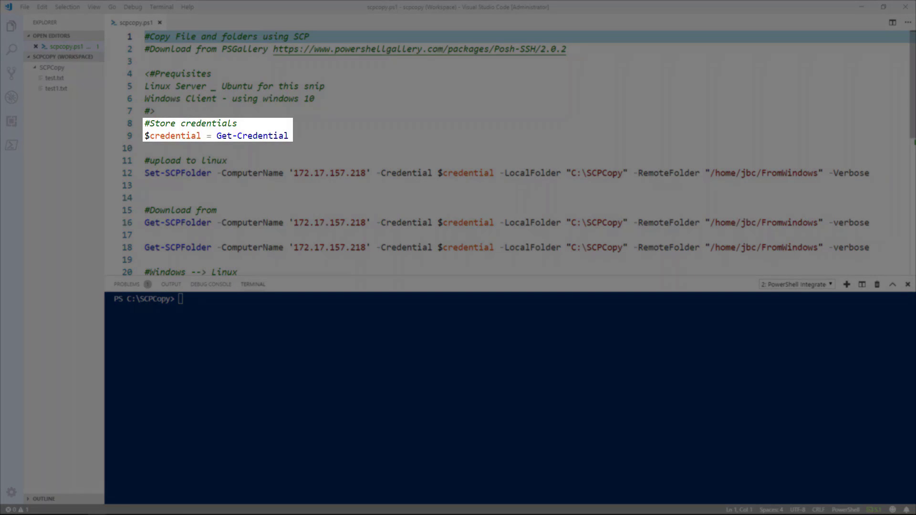
- Split the integrated terminal to get a second pane beside the PowerShell one
left_click_drag(145, 136, 289, 135)
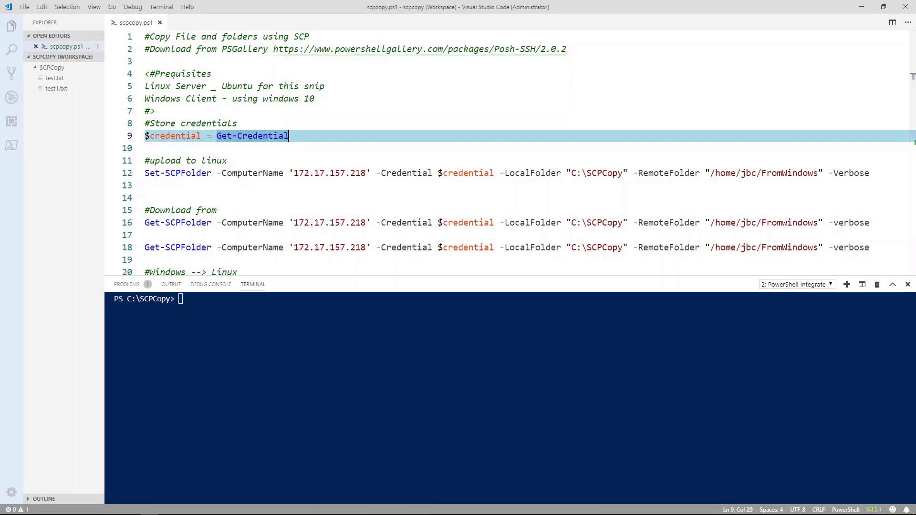
key("Down")
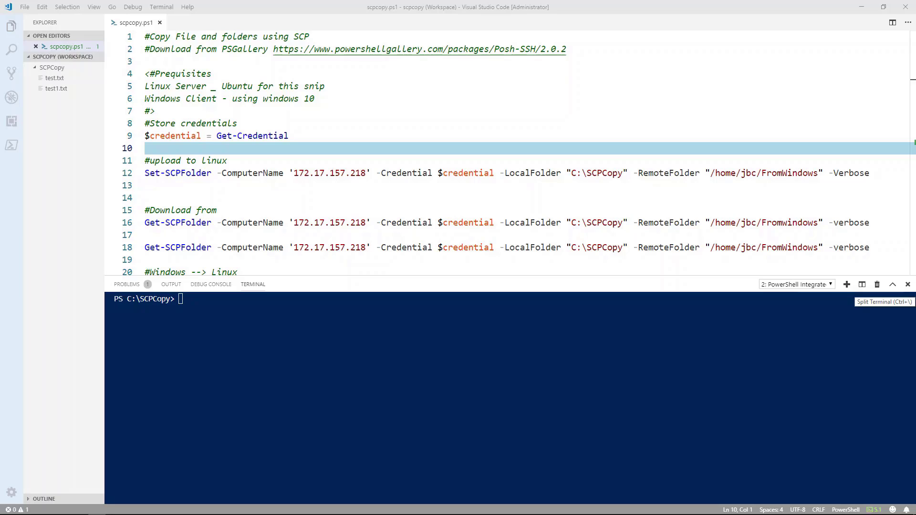
left_click(862, 284)
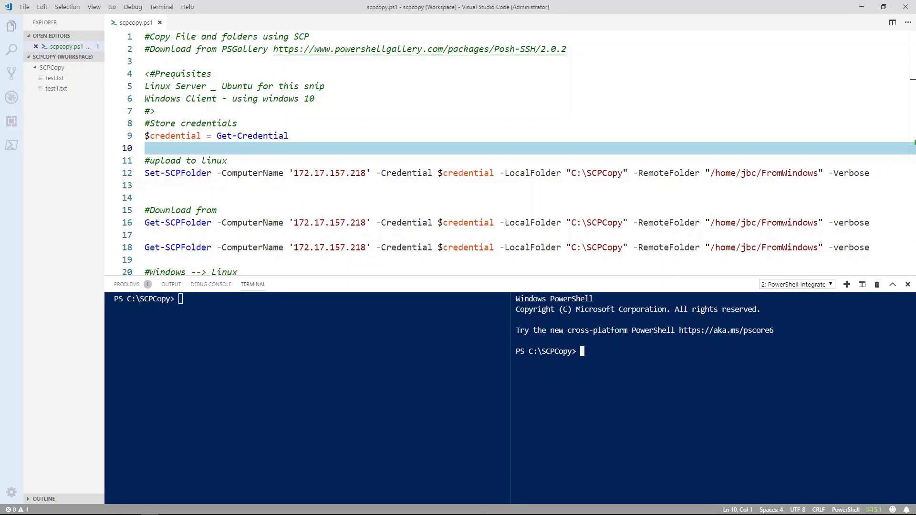
type("ssh jbc@172.17.157.218")
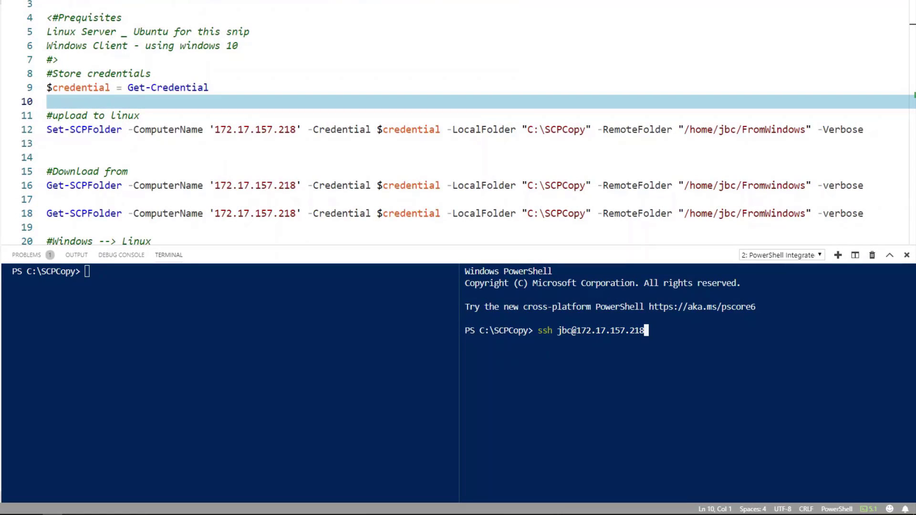
key("Return")
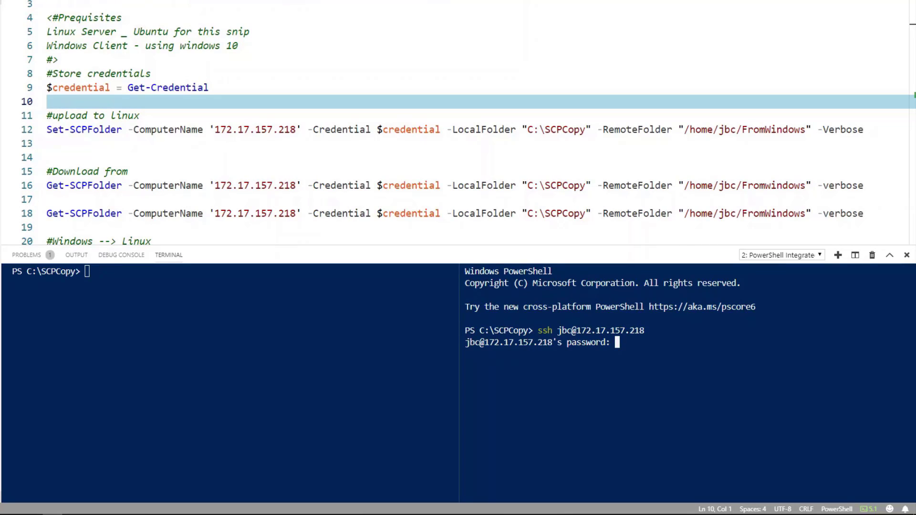
key("Return")
type("clears")
key("BackSpace")
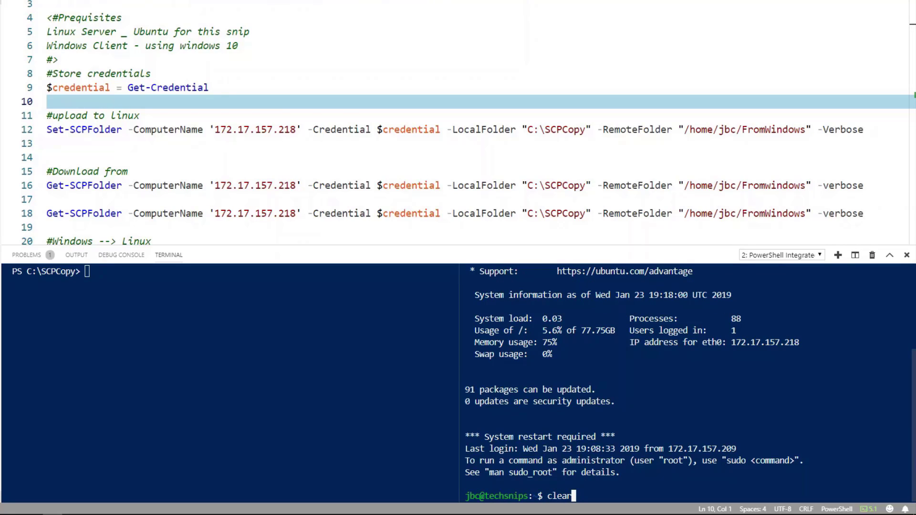
key("Return")
key("Return")
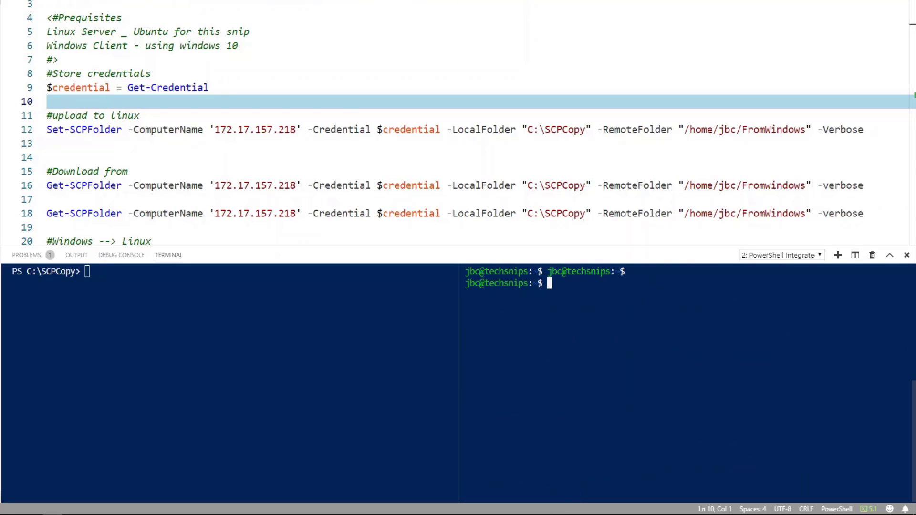
type("ls")
key("Return")
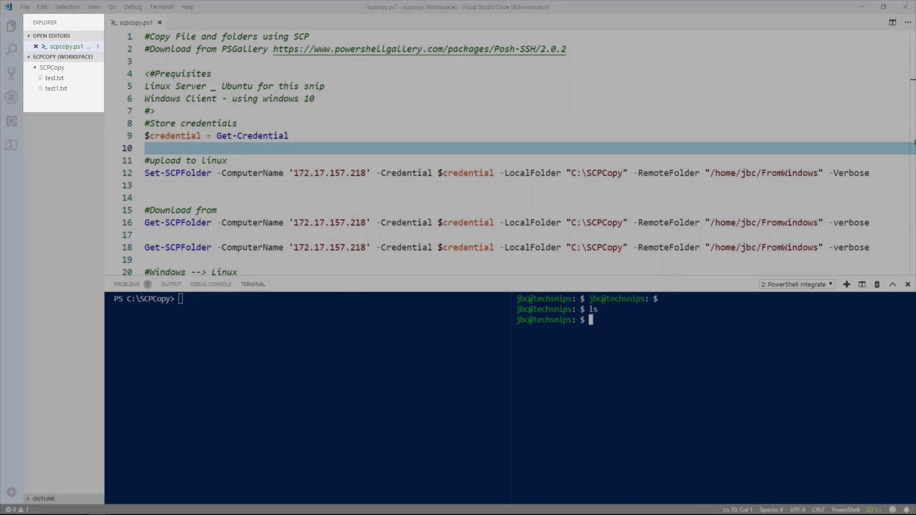
- Move the caret to the end of the Set-SCPFolder upload command on line 12
key("Down")
key("Down")
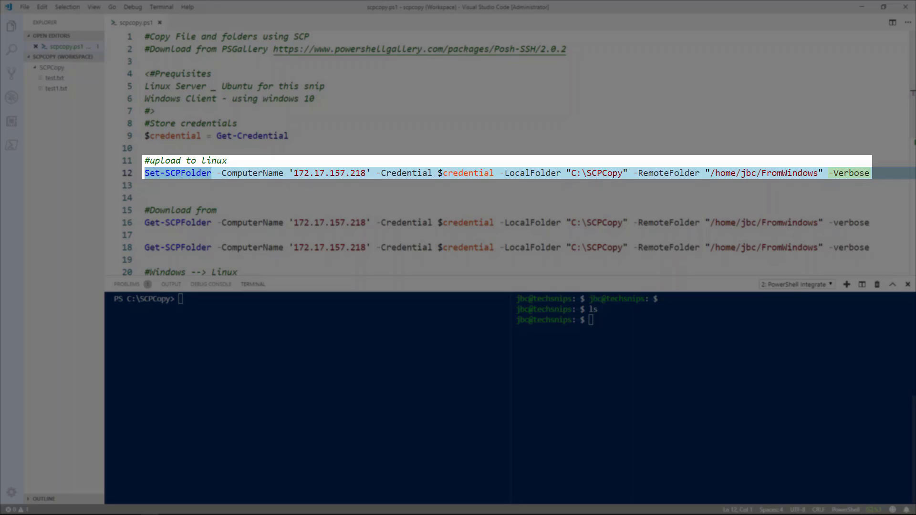
key("End")
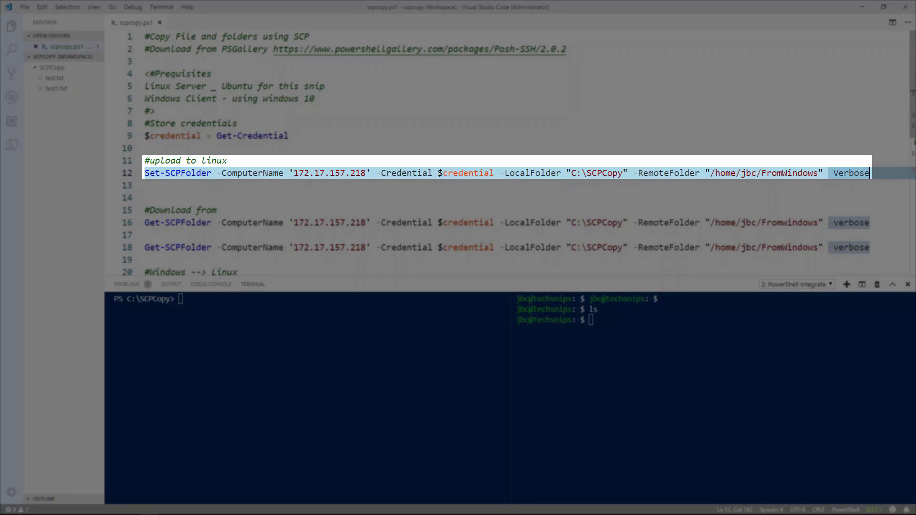
- Run the Set-SCPFolder upload, then list FromWindows on the server to confirm test1.txt and test.txt arrived
key("F8")
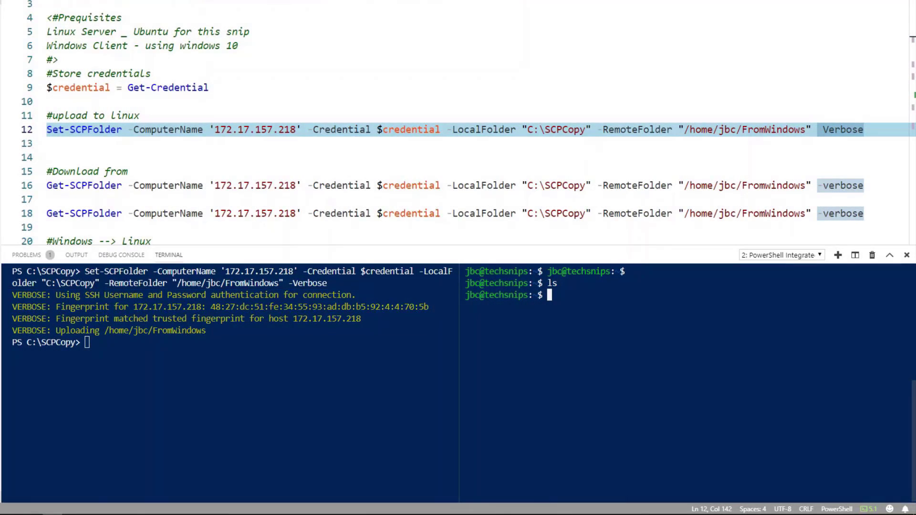
type("ls")
key("Return")
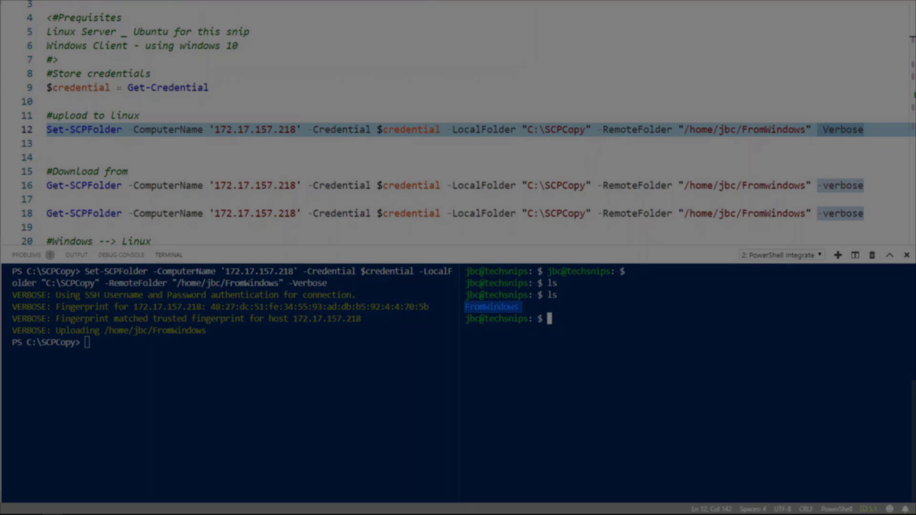
type("cd")
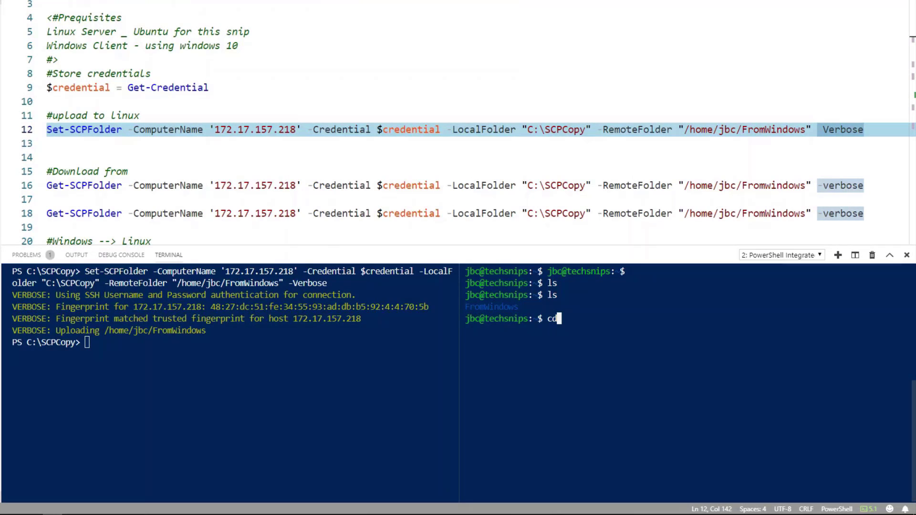
type(" From")
key("Tab")
key("Return")
type("ls")
key("Return")
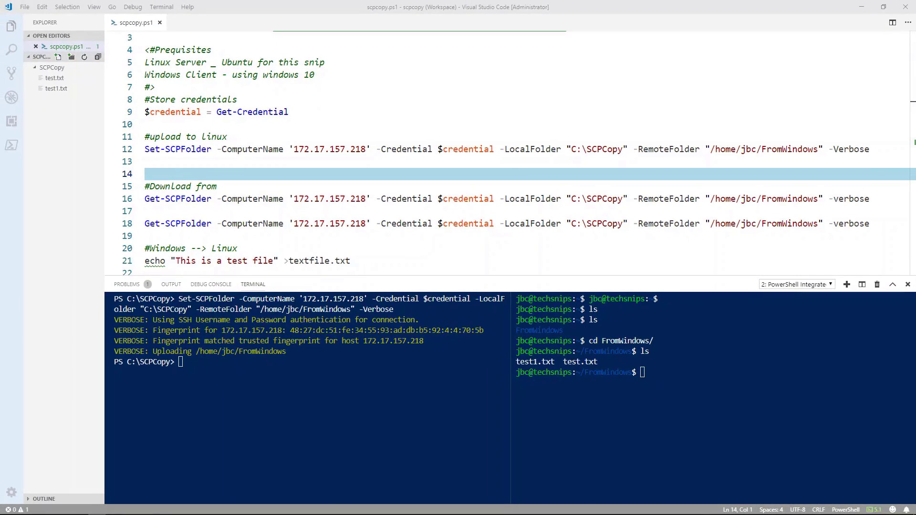
- Delete the local test.txt and test1.txt, then select the Get-SCPFolder command on line 16
left_click(55, 77)
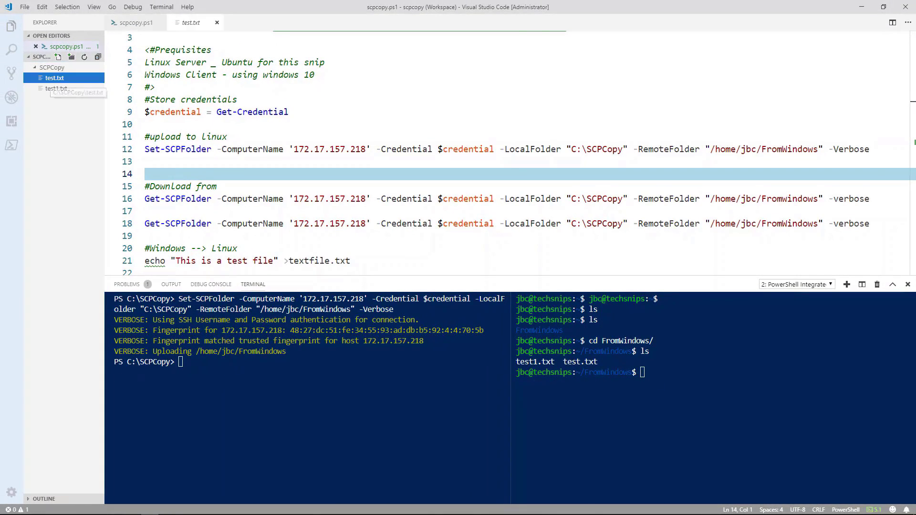
key("shift+Down")
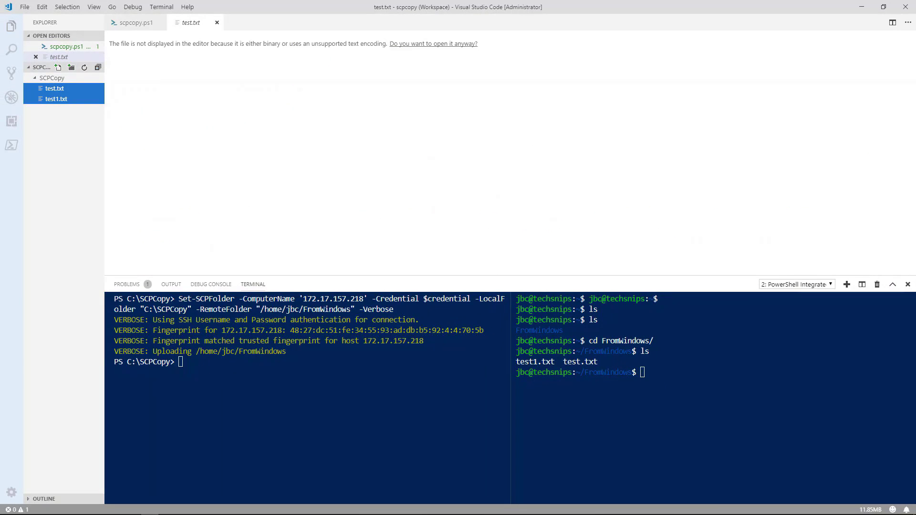
key("Delete")
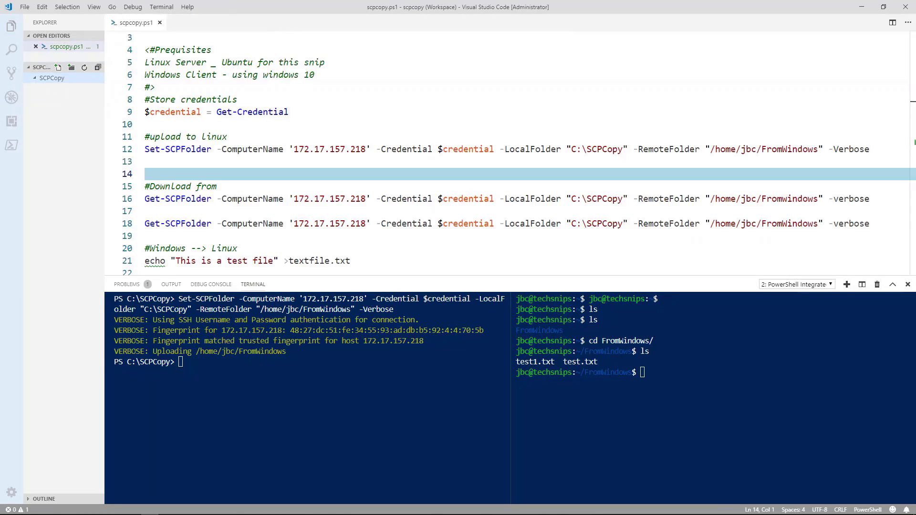
double_click(178, 199)
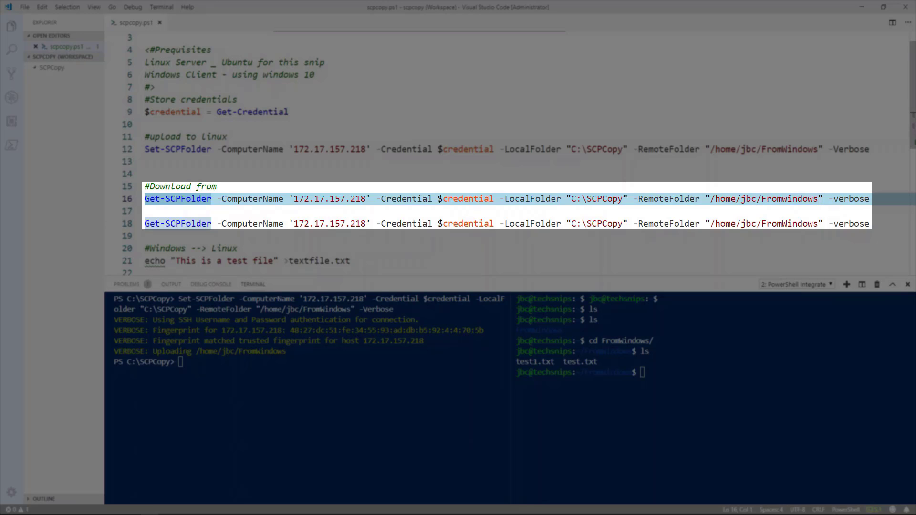
- Run the Get-SCPFolder download, see the 'No such file or directory' error, and go to the misspelled Fromwindows path
key("F8")
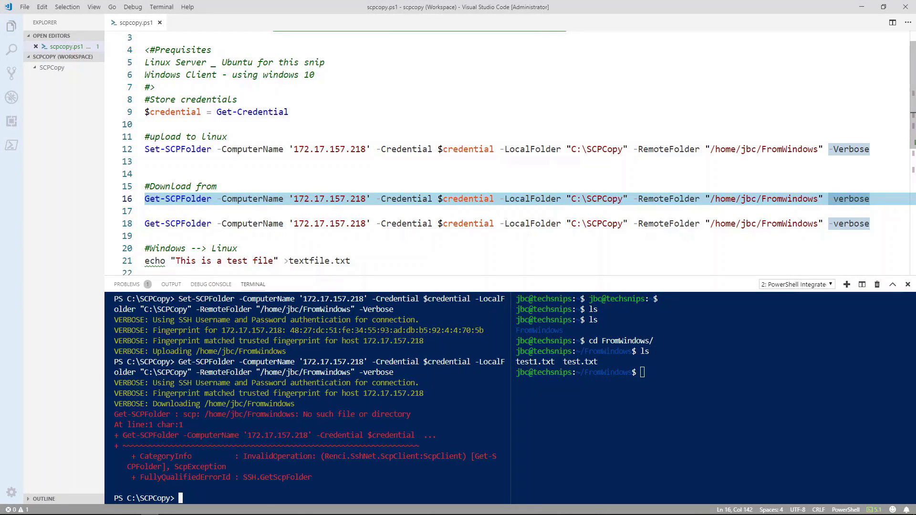
key("ctrl+1")
key("Down")
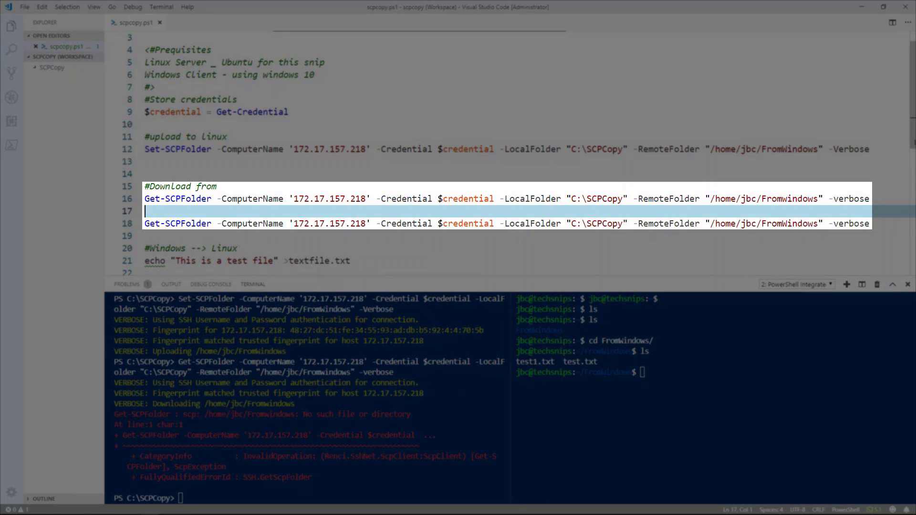
left_click(787, 199)
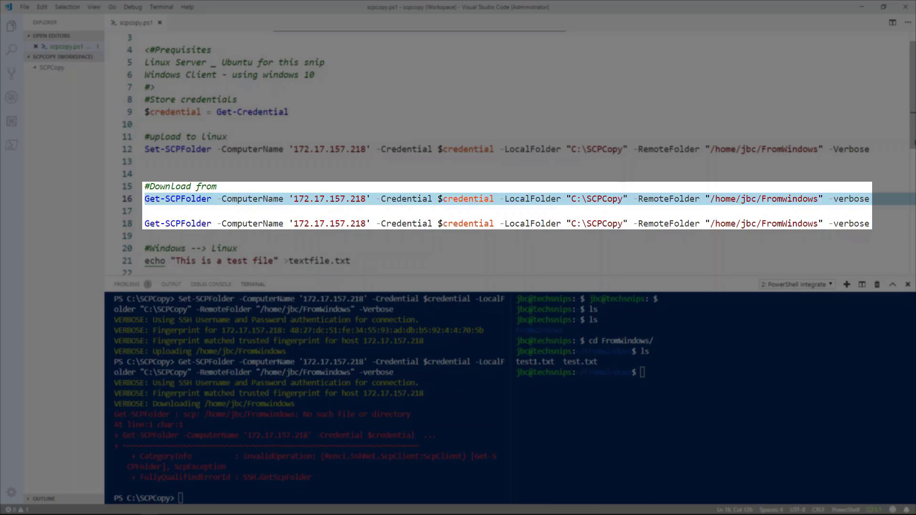
- Correct the remote path to /home/jbc/FromWindows and rerun the download, restoring test.txt and test1.txt locally
key("BackSpace")
type("W")
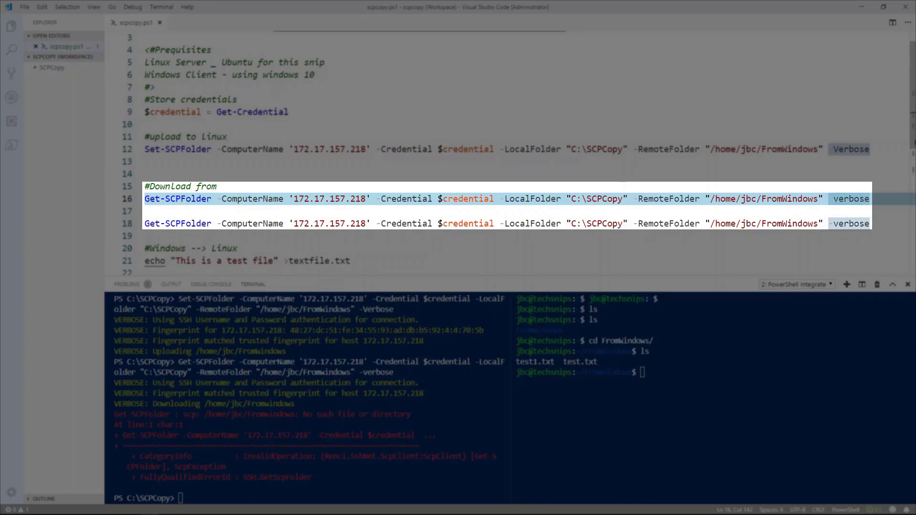
key("F8")
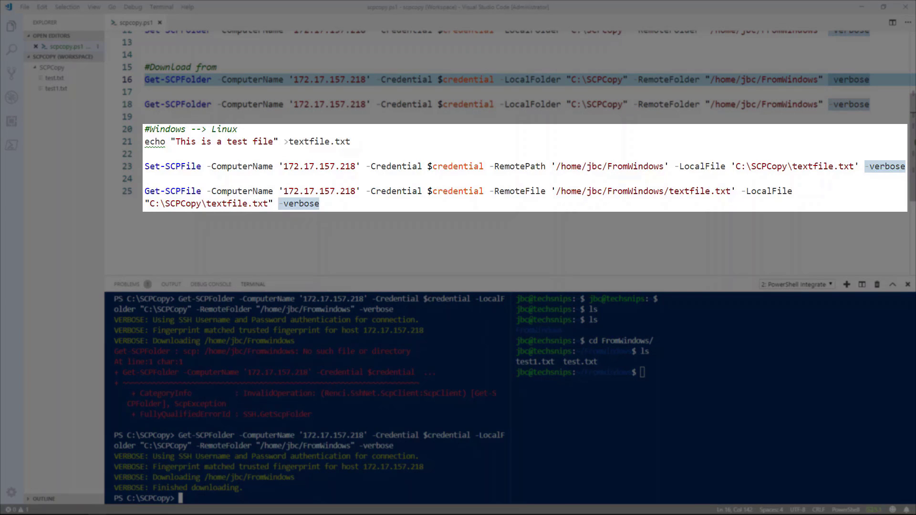
- Run the line 21 echo command to create textfile.txt locally, then move to the Set-SCPFile command on line 23
left_click(351, 141)
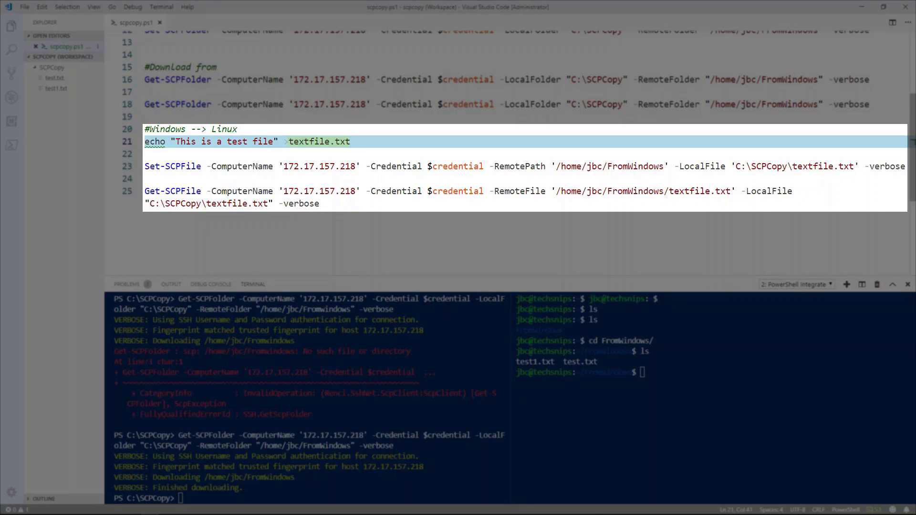
key("F8")
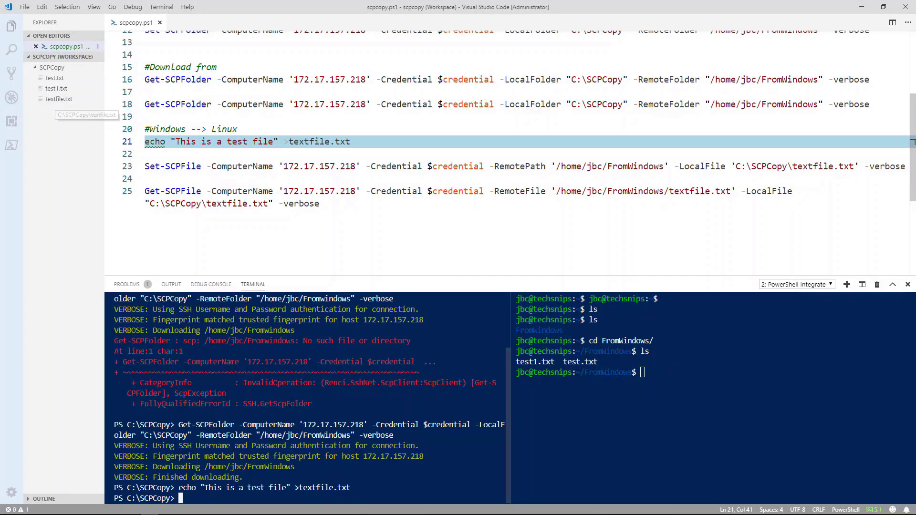
left_click(716, 429)
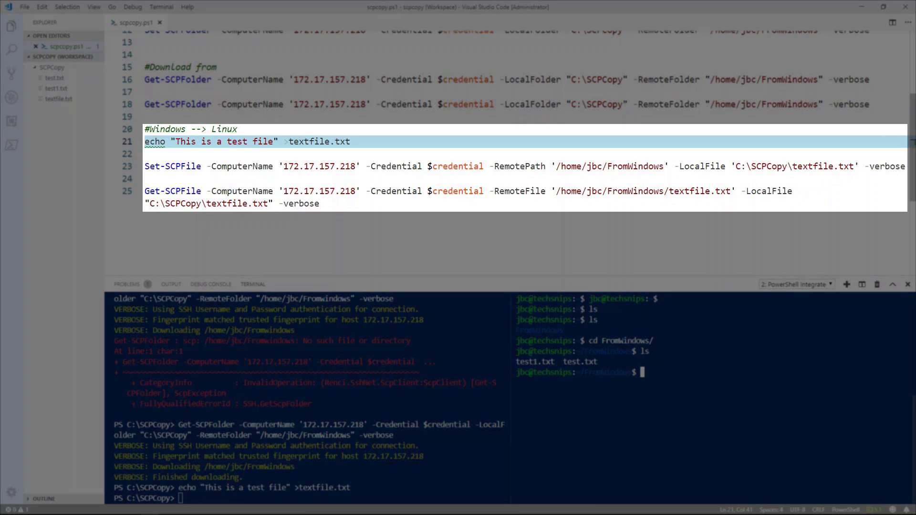
left_click(145, 166)
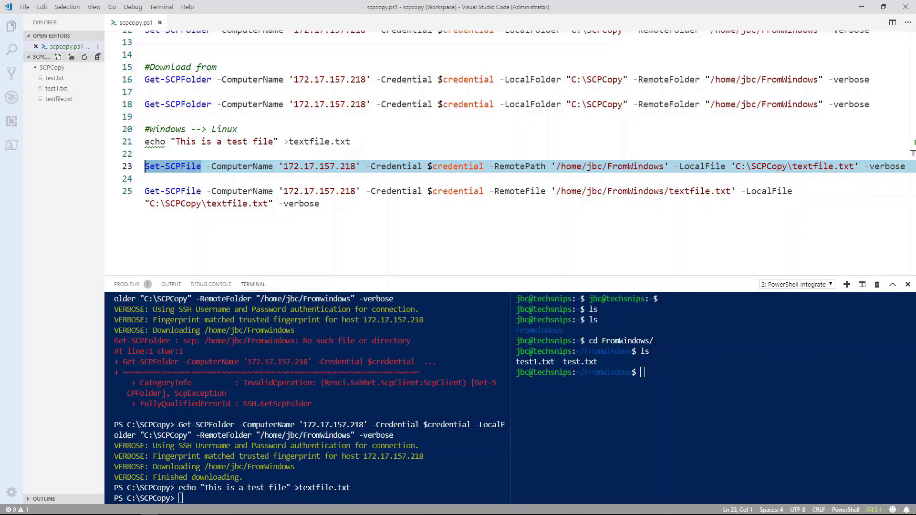
- Upload textfile.txt with Set-SCPFile and list FromWindows on the server to confirm it is there
key("F8")
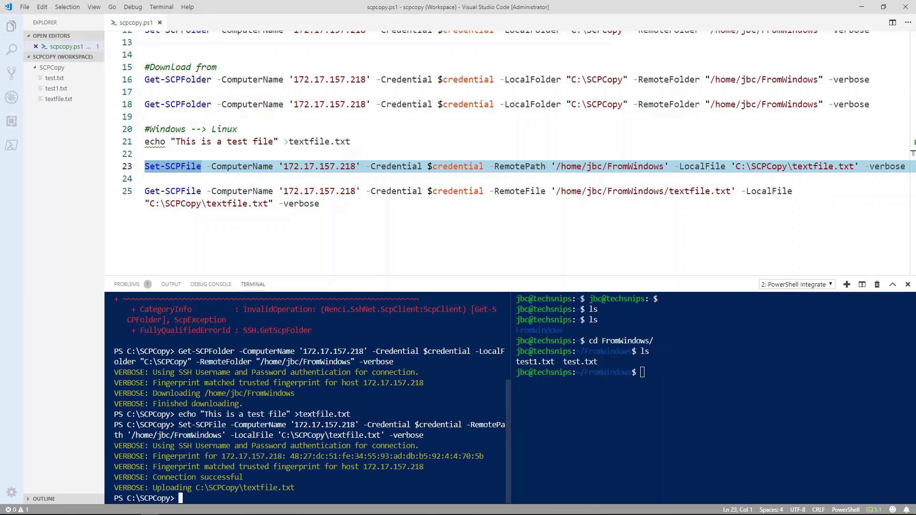
key("alt+Right")
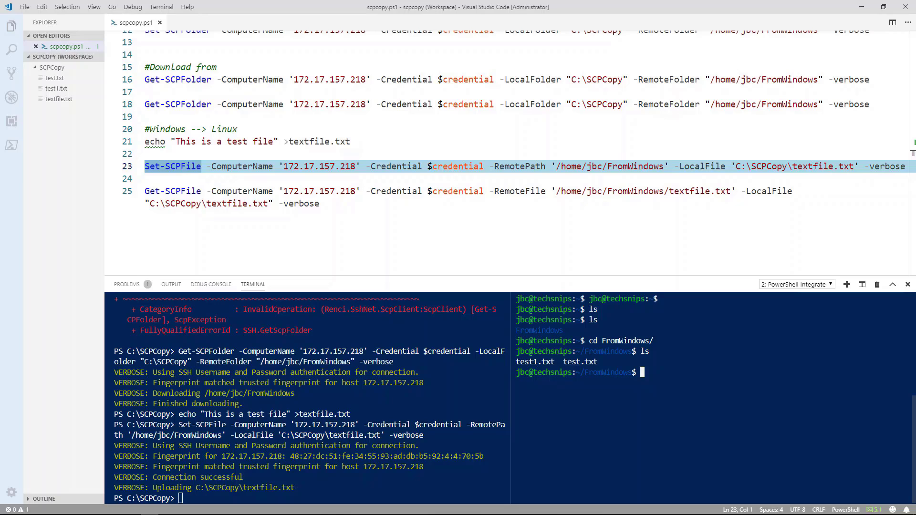
type("ls")
key("Return")
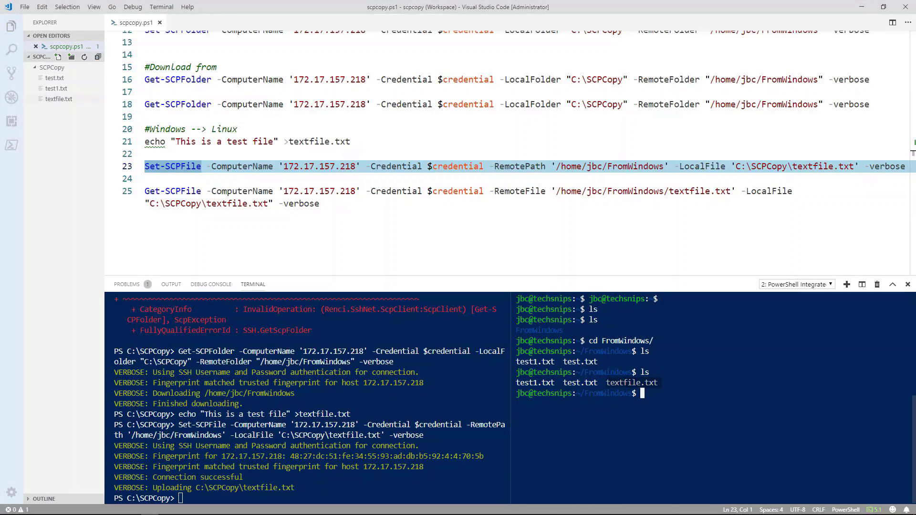
- Preview and delete the local textfile.txt, then move to the Get-SCPFile command on line 25
left_click(59, 99)
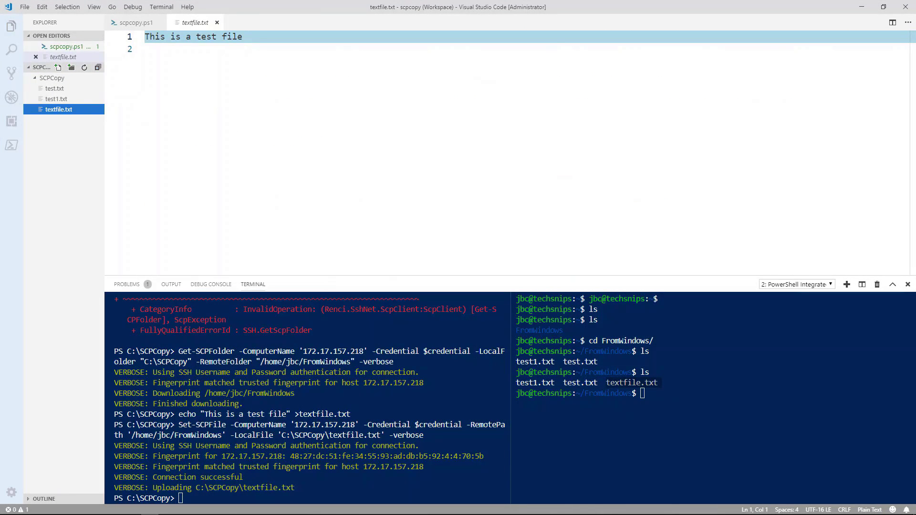
key("Delete")
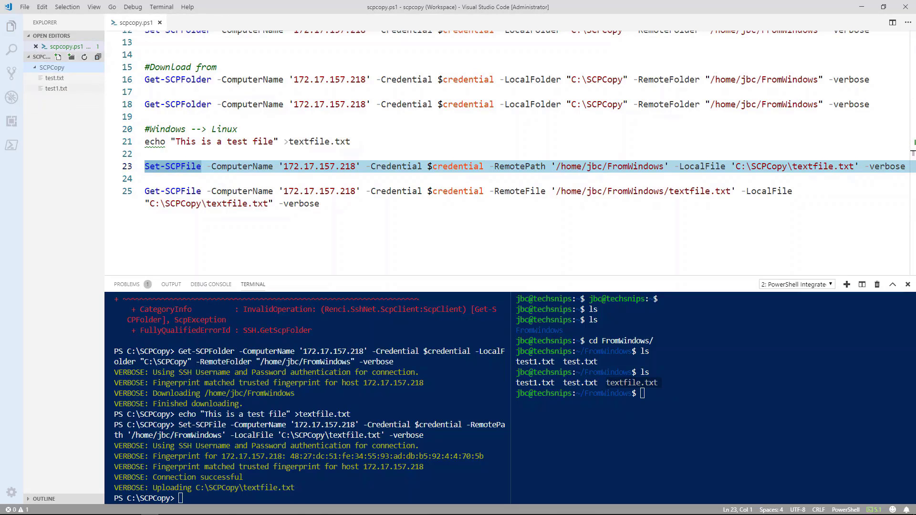
key("Down")
key("Down")
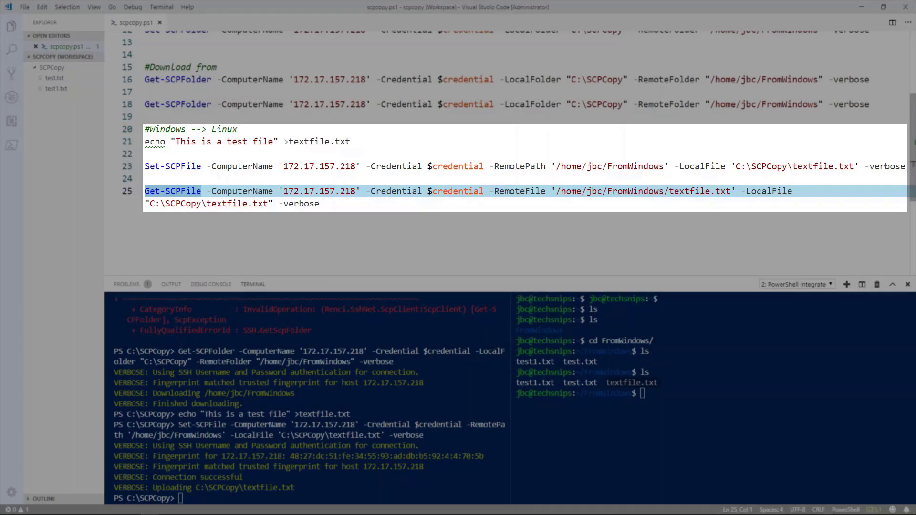
- Select the whole Get-SCPFile command on line 25 and run it to download textfile.txt back
key("End")
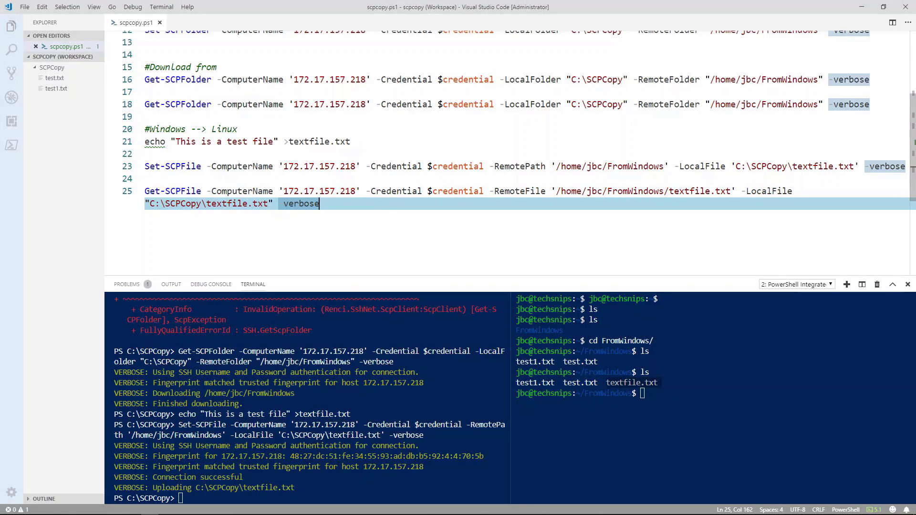
key("shift+Home")
key("shift+Home")
key("F8")
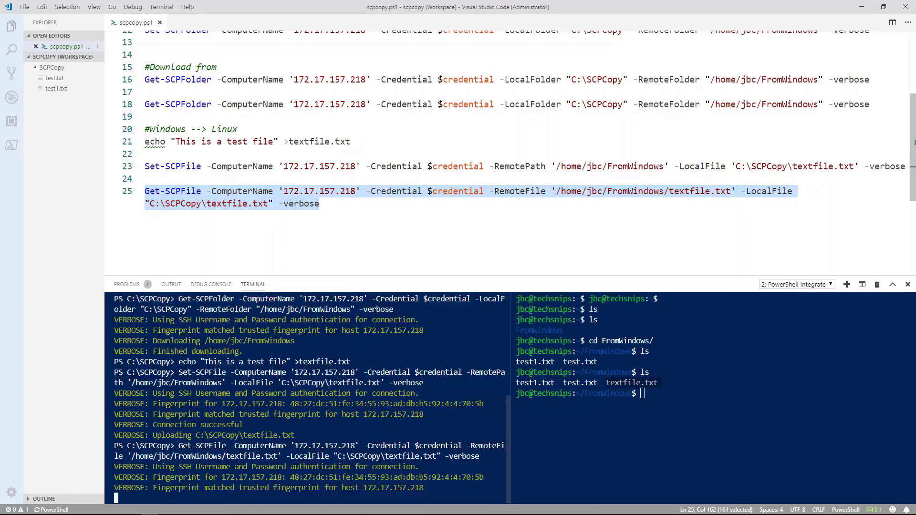